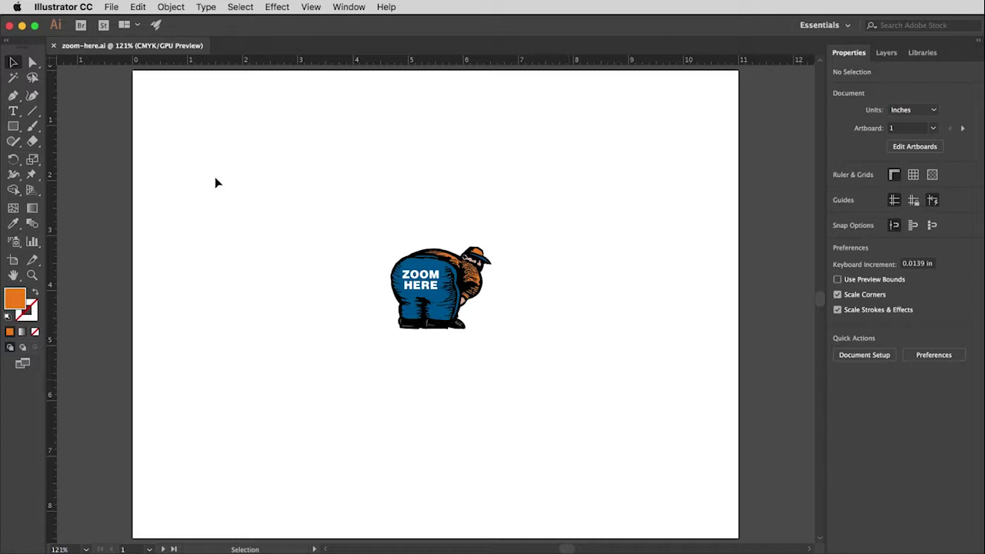
From the View menu, zoom in to 150%, back out to 100%, then fit the artboard in the window
{"action": "left_click", "coordinate": [312, 7]}
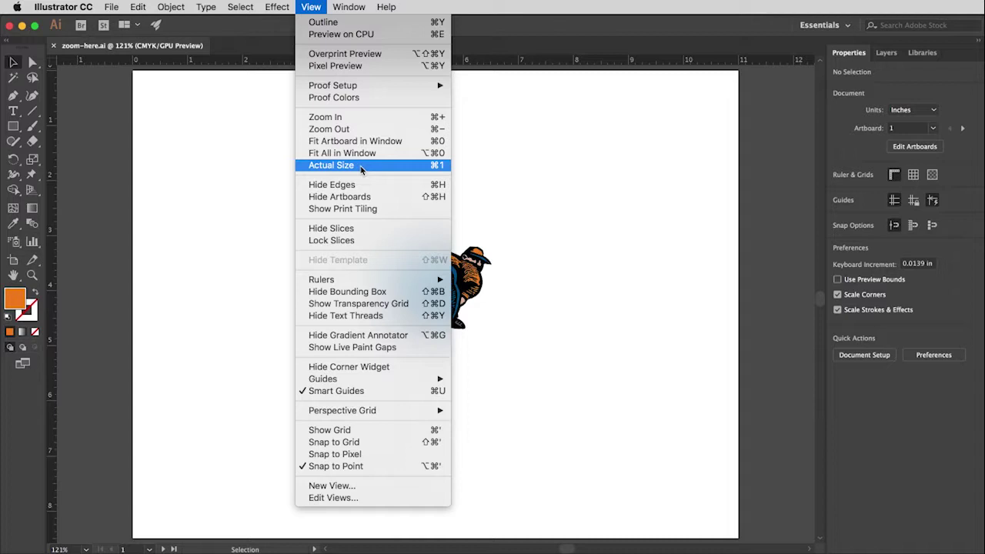
{"action": "left_click", "coordinate": [363, 120]}
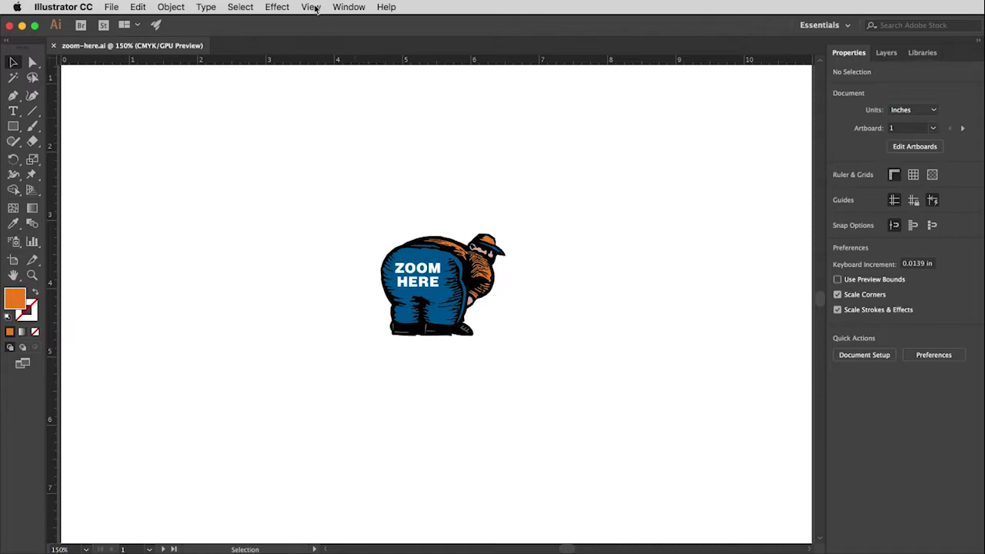
{"action": "left_click", "coordinate": [311, 7]}
{"action": "left_click", "coordinate": [334, 128]}
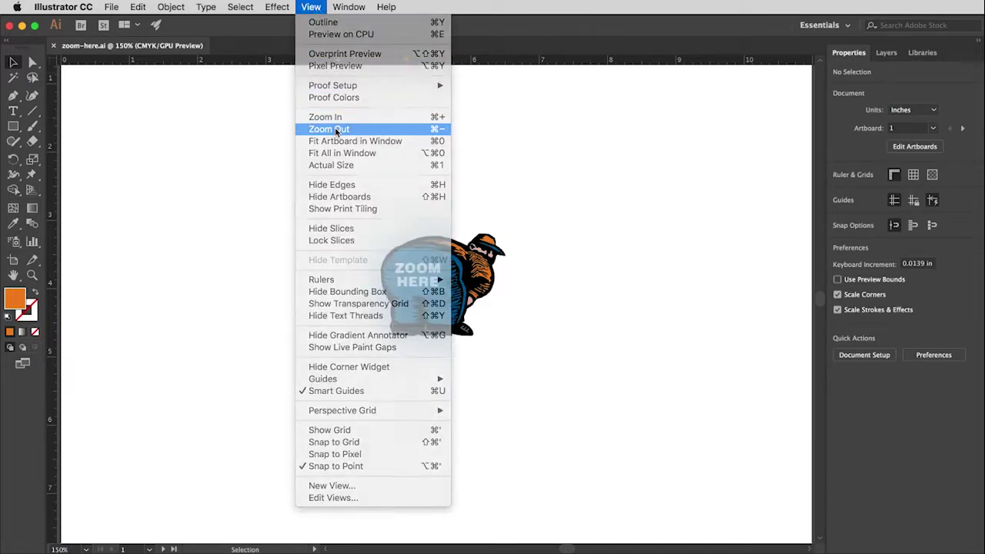
{"action": "left_click", "coordinate": [316, 7]}
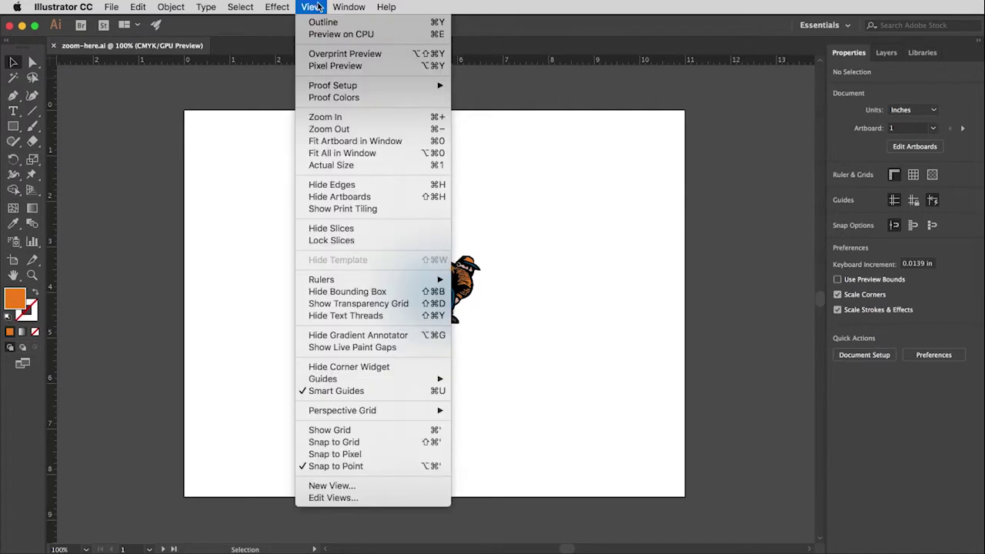
{"action": "left_click", "coordinate": [333, 143]}
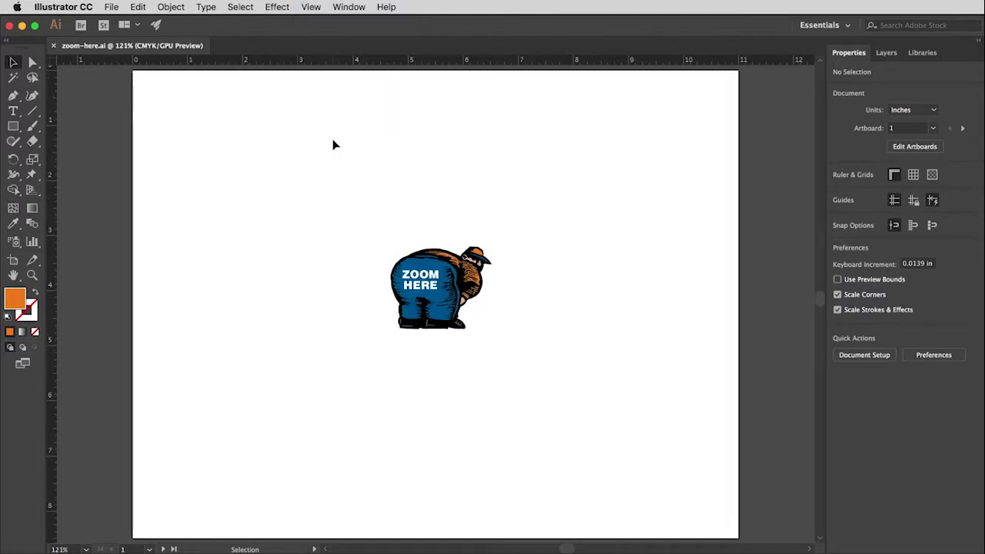
Show all four artboards with Fit All in Window, then switch to Actual Size at 100%
{"action": "left_click", "coordinate": [311, 6]}
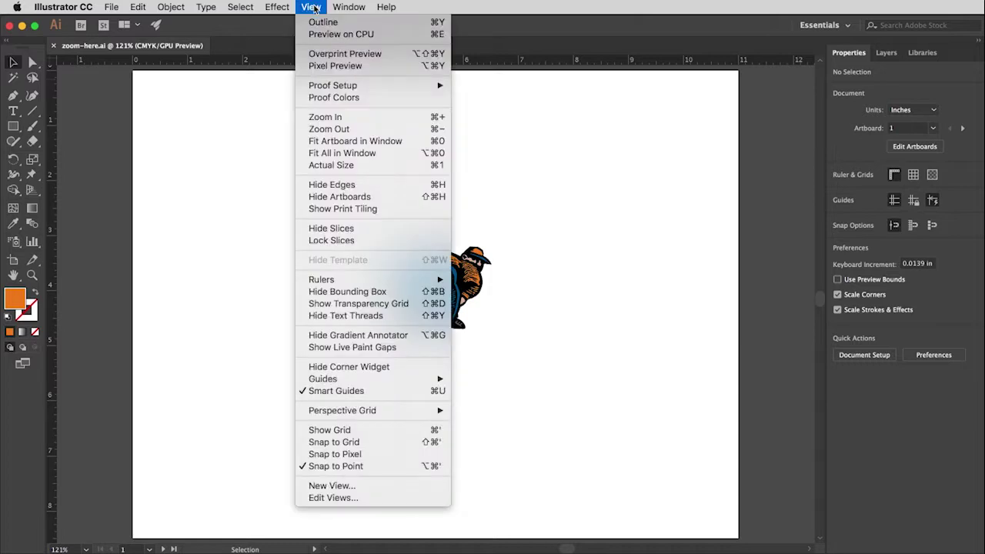
{"action": "left_click", "coordinate": [395, 157]}
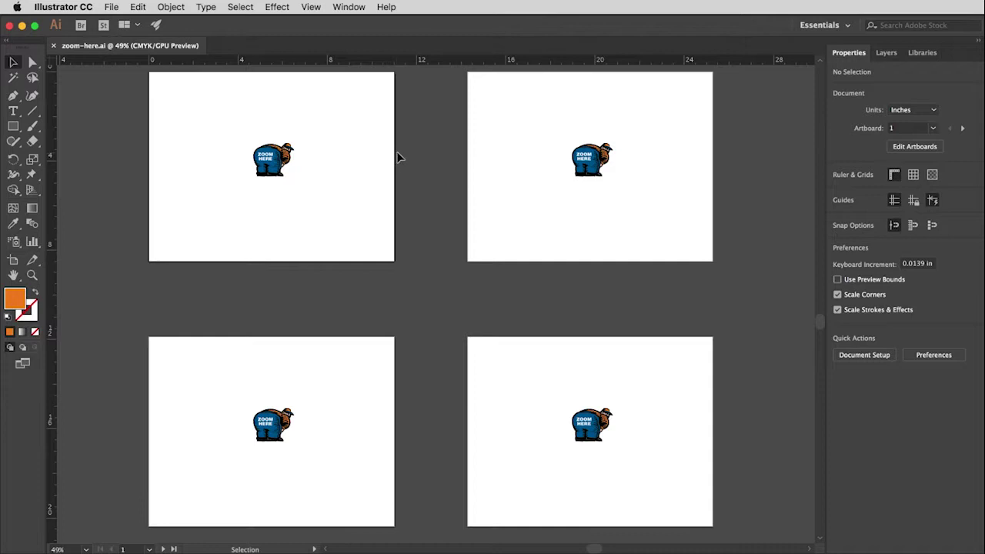
{"action": "left_click", "coordinate": [312, 7]}
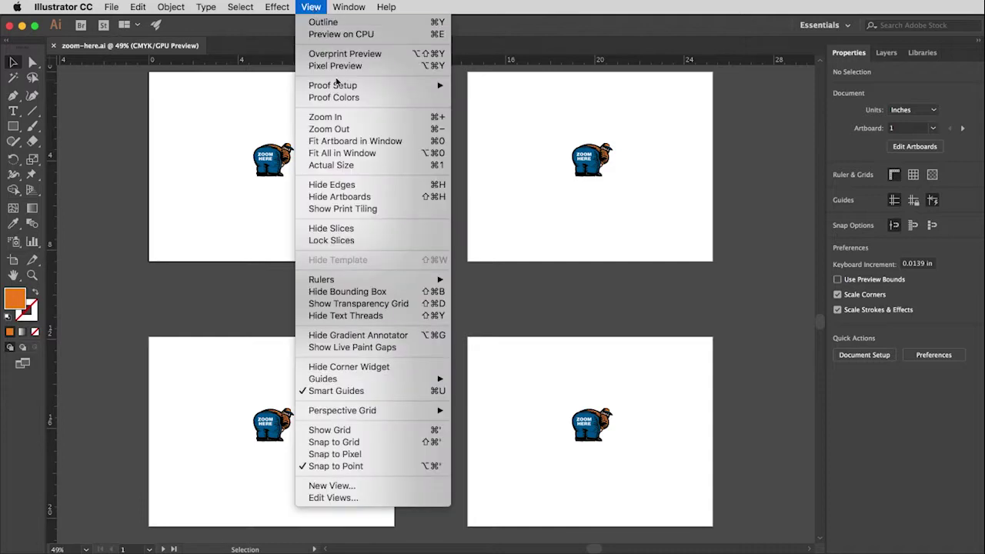
{"action": "left_click", "coordinate": [377, 167]}
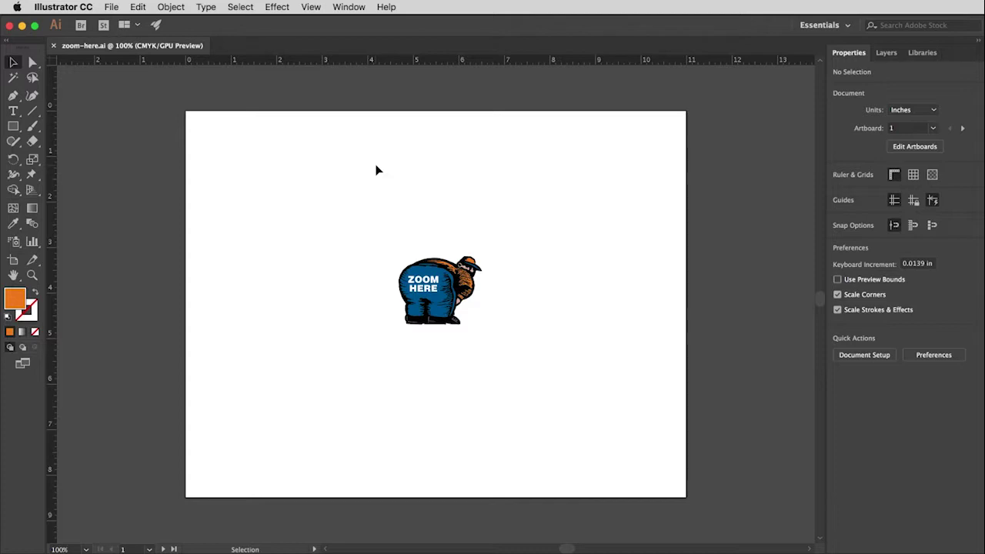
{"action": "left_click", "coordinate": [312, 8]}
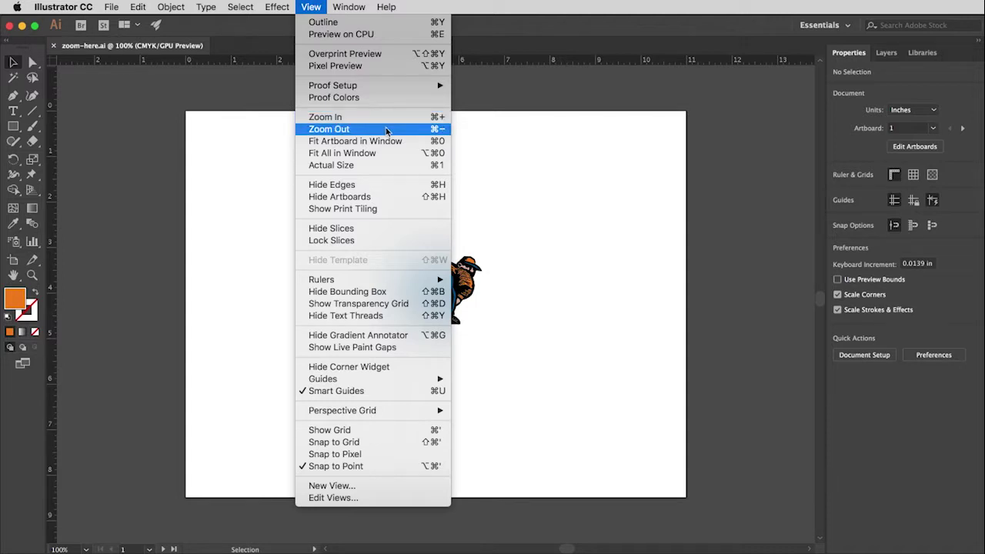
{"action": "left_click", "coordinate": [314, 8]}
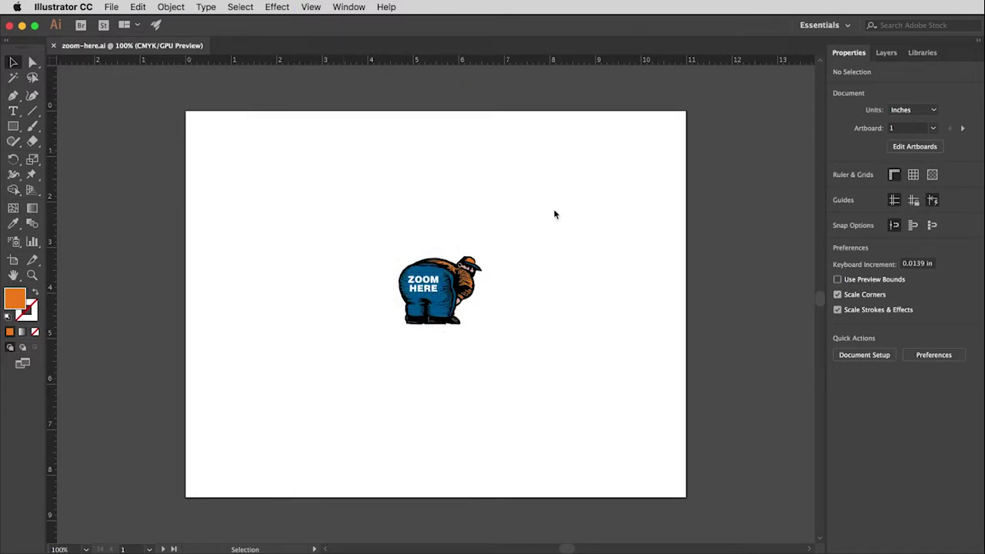
{"action": "key", "text": "a"}
{"action": "key", "text": "super+equal"}
{"action": "key", "text": "super+equal"}
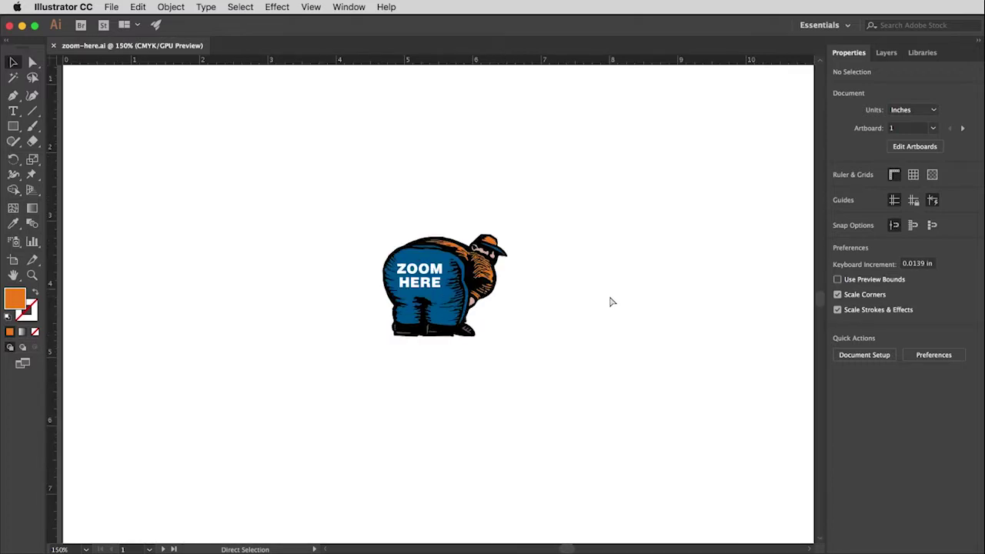
{"action": "key", "text": "super+equal"}
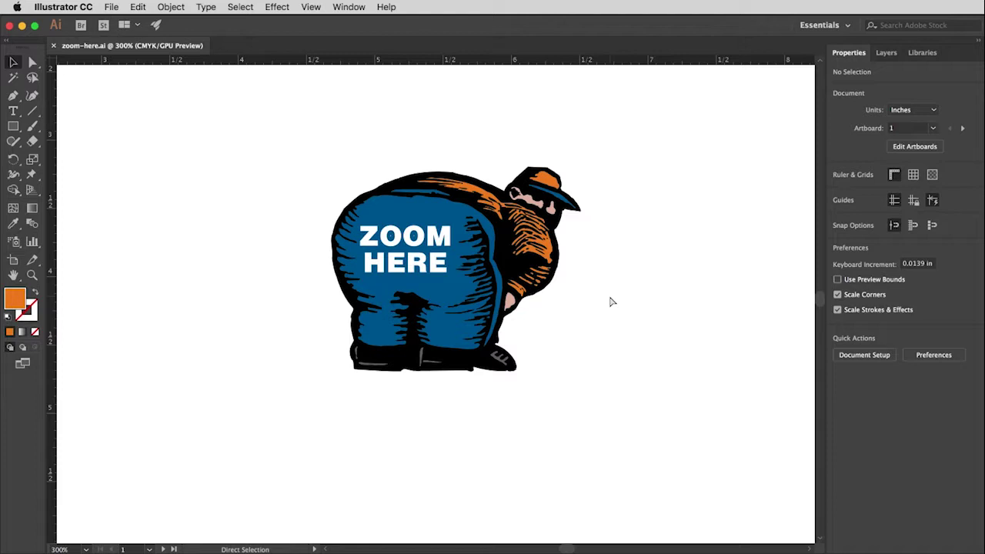
{"action": "key", "text": "super+minus"}
{"action": "key", "text": "super+minus"}
{"action": "key", "text": "super+minus"}
{"action": "key", "text": "super+minus"}
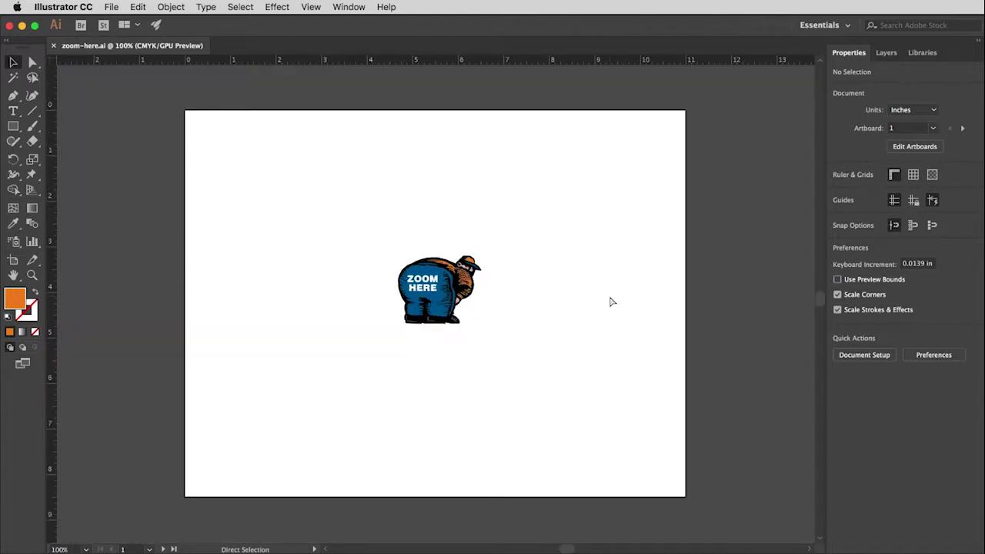
{"action": "key", "text": "super+minus"}
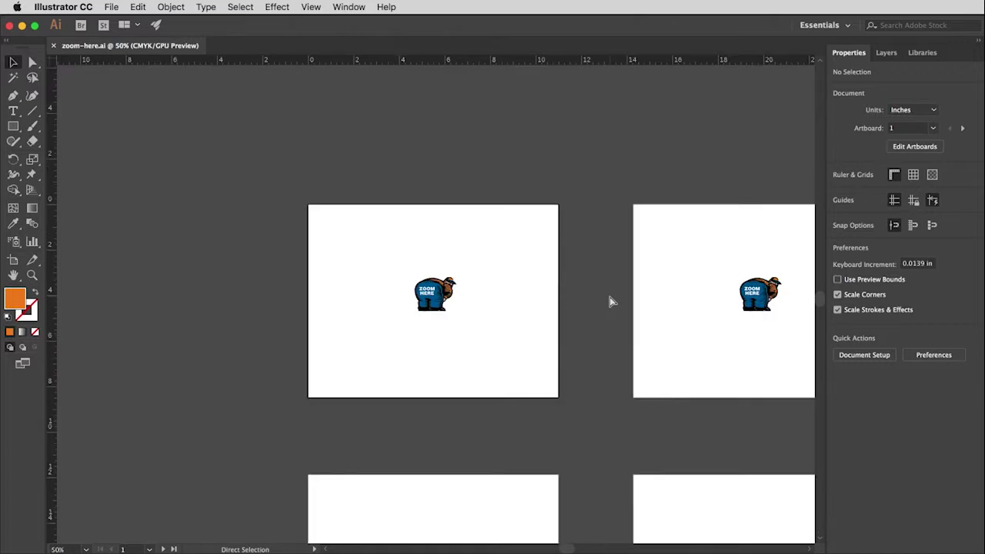
{"action": "key", "text": "super+minus"}
{"action": "key", "text": "super+equal"}
{"action": "key", "text": "super+equal"}
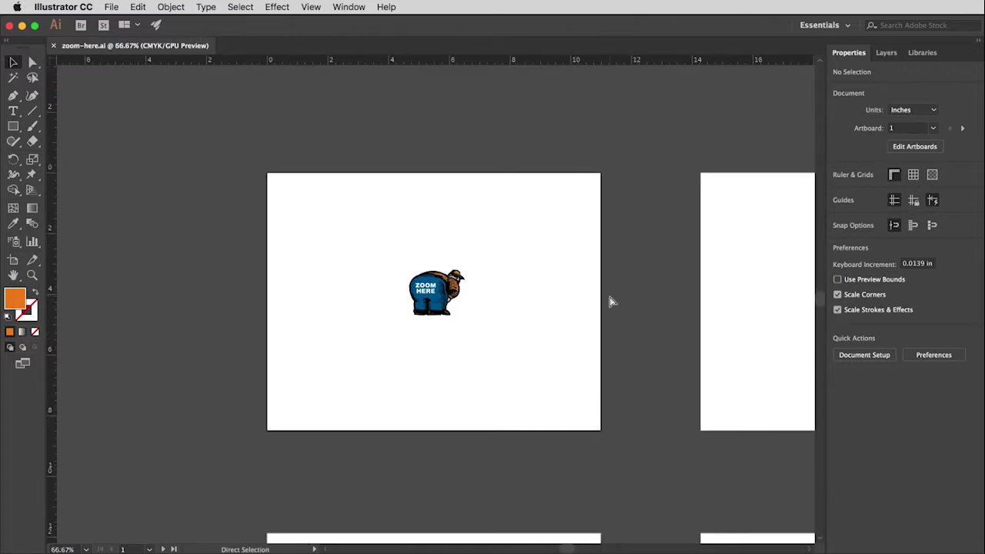
{"action": "key", "text": "super+equal"}
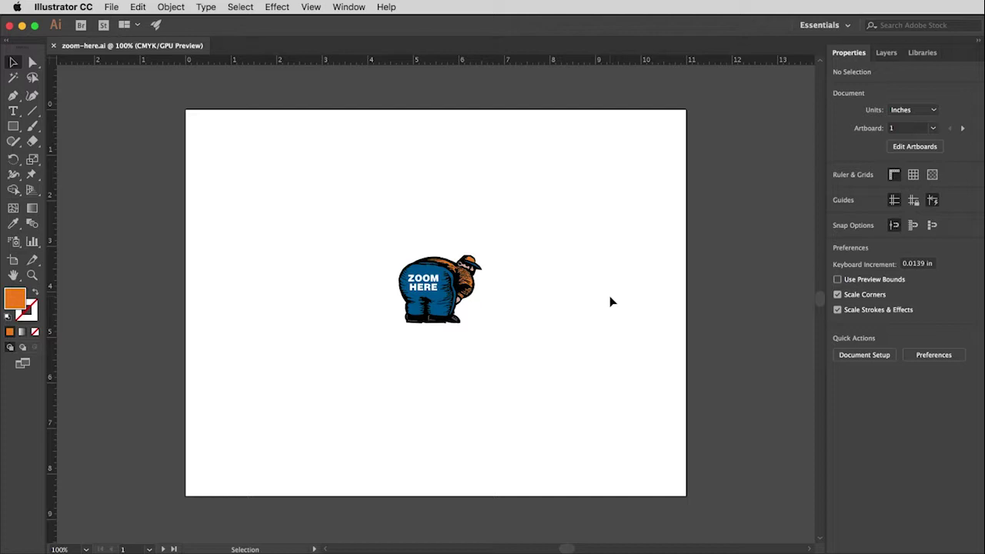
{"action": "left_click", "coordinate": [311, 9]}
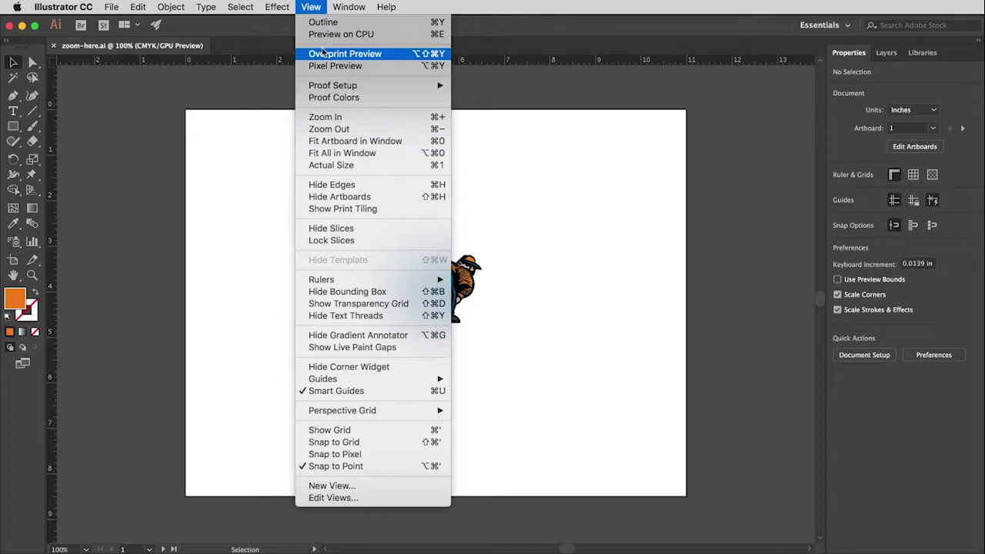
{"action": "left_click", "coordinate": [309, 9]}
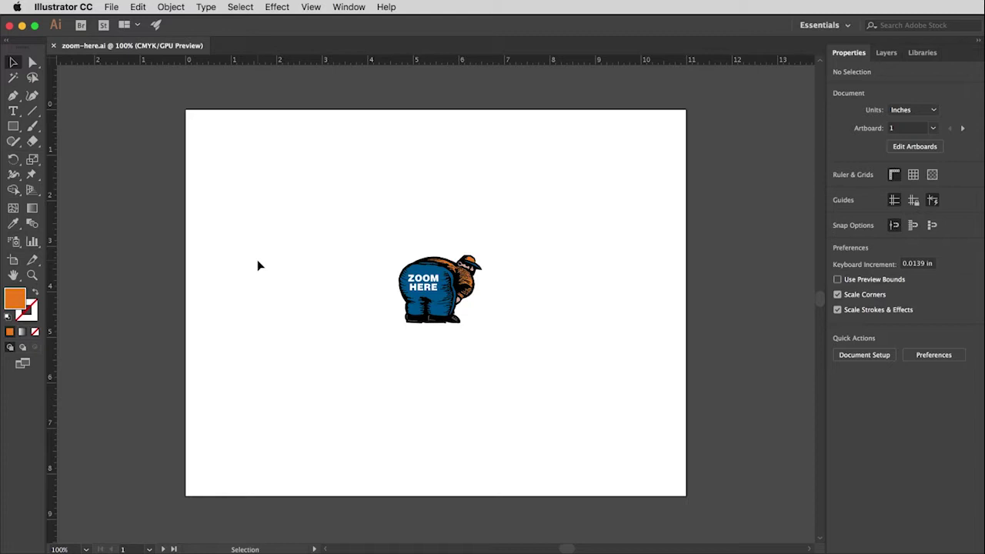
With the Zoom tool, zoom in on the man's head to 300%, then back out to 150%
{"action": "key", "text": "z"}
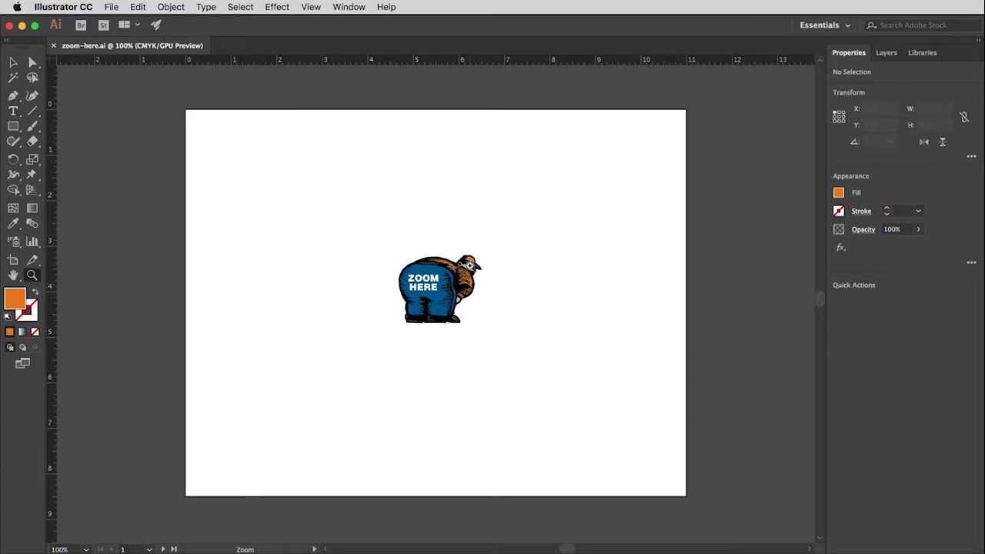
{"action": "left_click", "coordinate": [471, 265]}
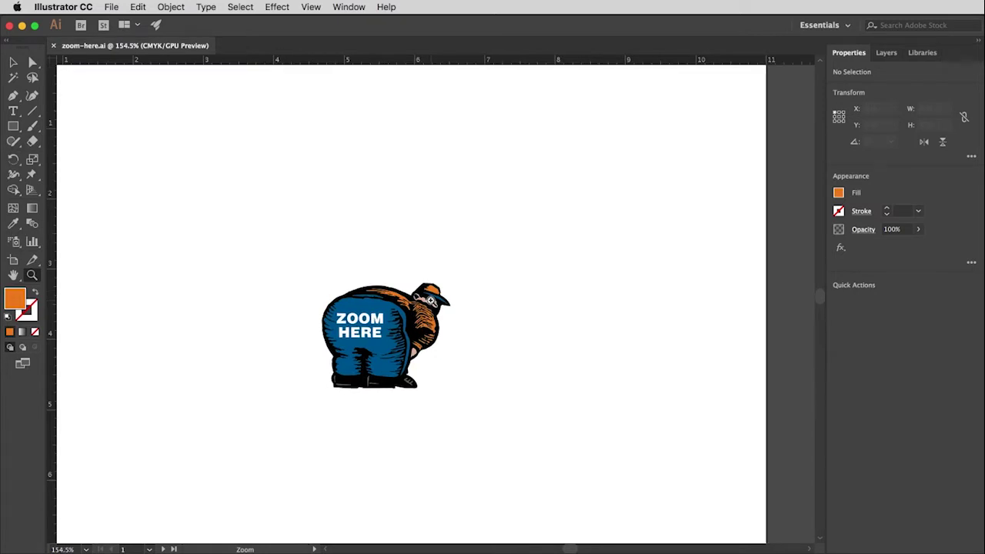
{"action": "left_click", "coordinate": [431, 300]}
{"action": "left_click", "coordinate": [431, 300]}
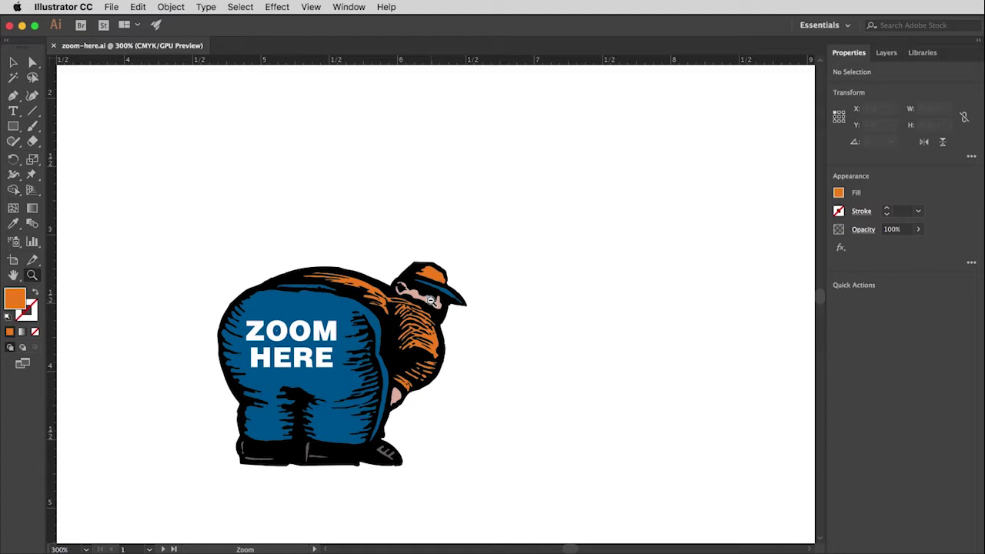
{"action": "left_click", "coordinate": [431, 300], "text": "alt"}
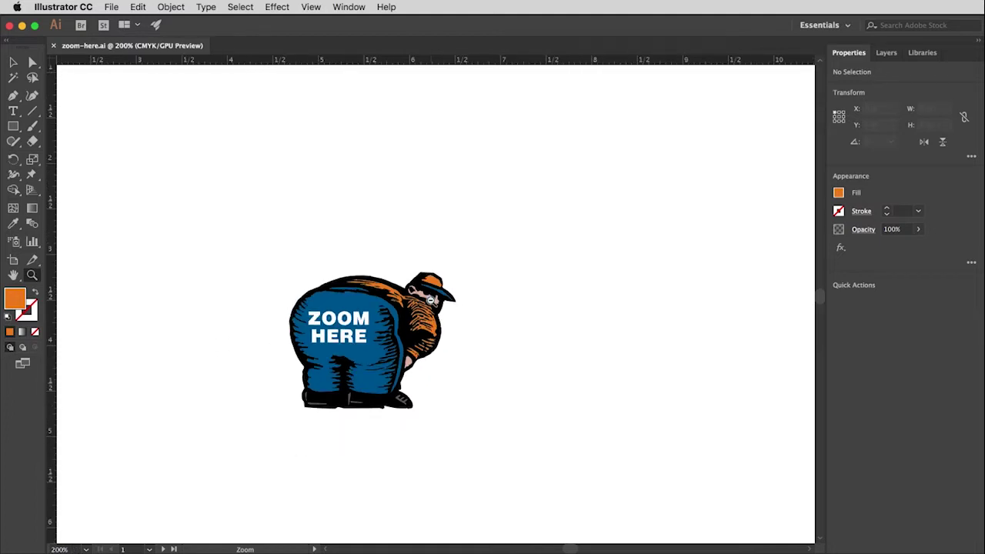
{"action": "left_click", "coordinate": [431, 300], "text": "alt"}
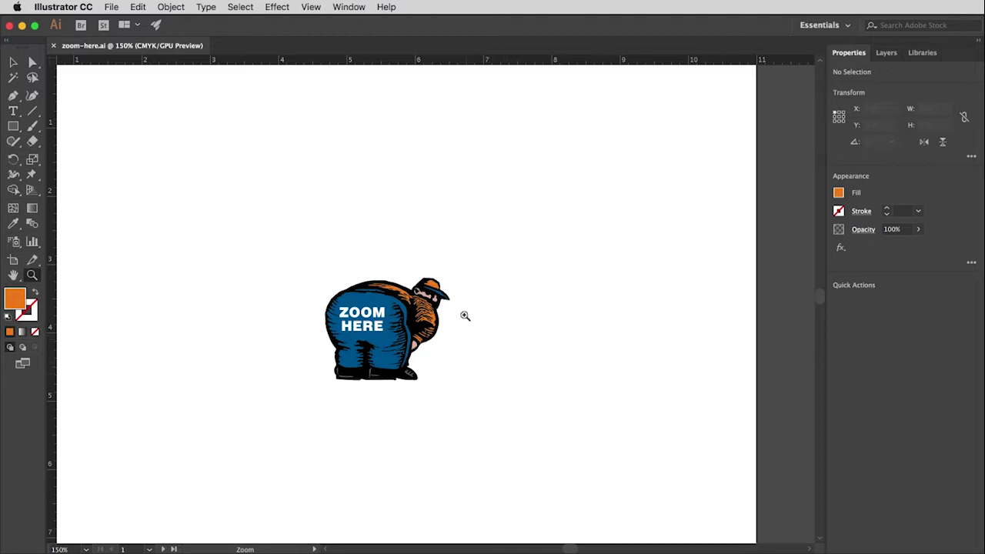
Scrub-zoom deep into the face and back out, ending with the figure at about 237%
{"action": "left_click_drag", "start_coordinate": [427, 294], "coordinate": [435, 307]}
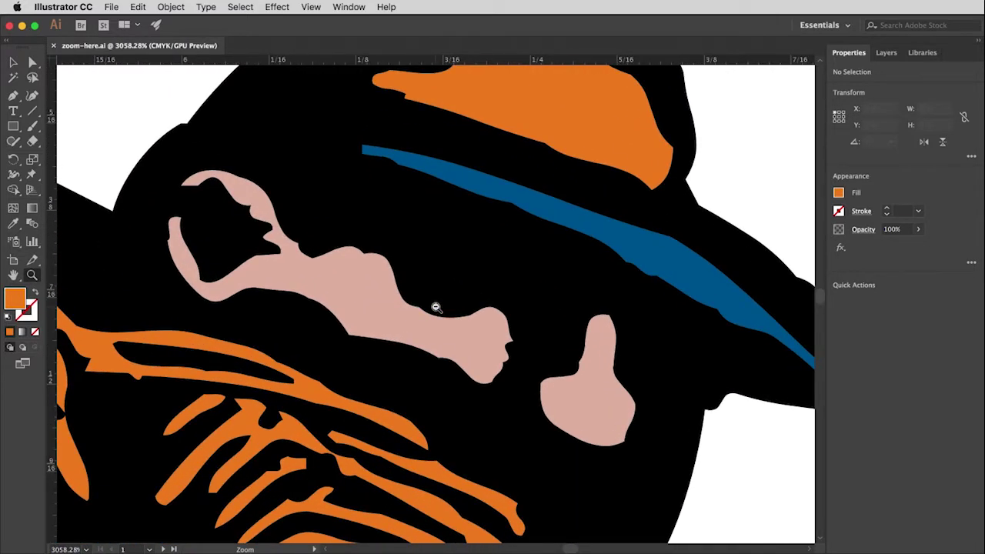
{"action": "left_click_drag", "start_coordinate": [436, 307], "coordinate": [435, 307]}
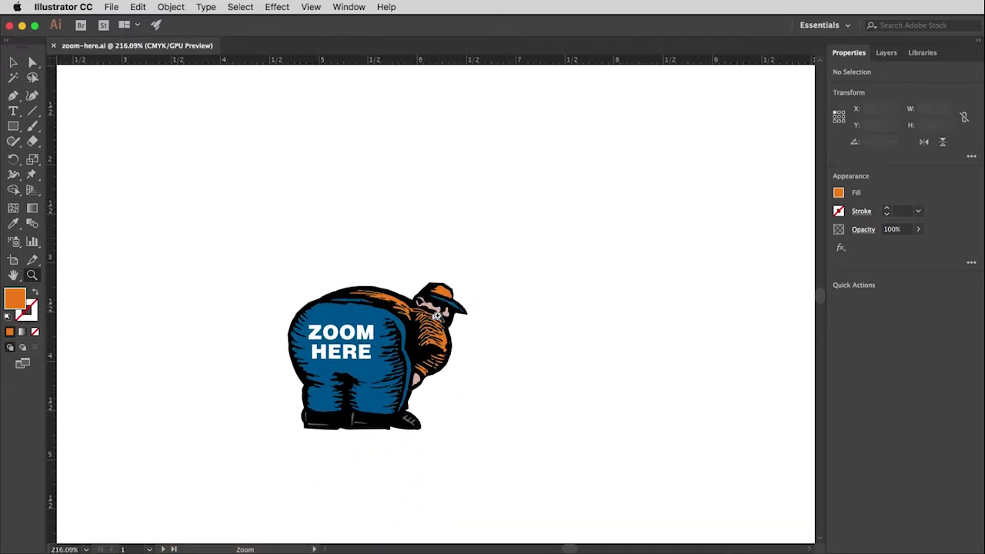
{"action": "left_click_drag", "start_coordinate": [438, 311], "coordinate": [452, 291]}
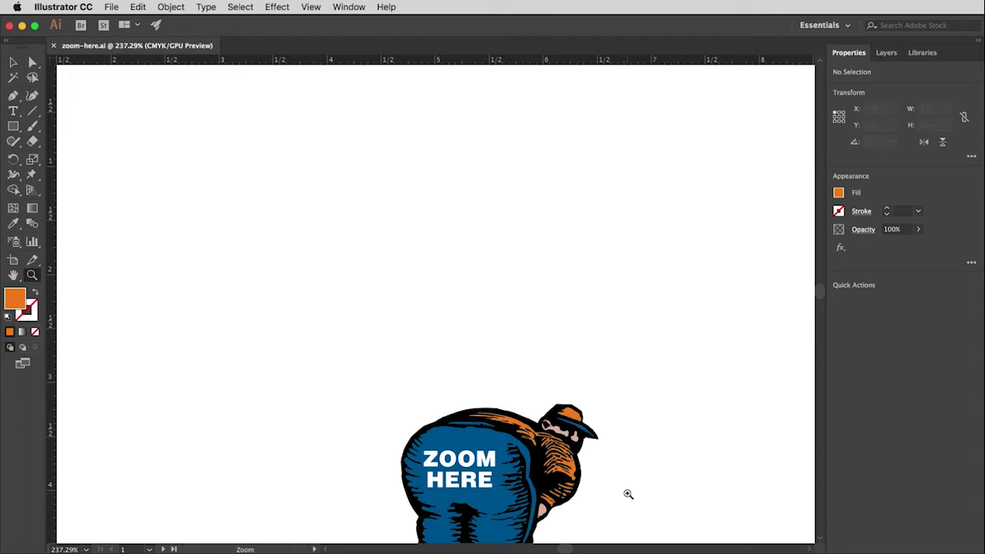
Fit the artboard, move to artboard 2, and zoom into the word ZOOM to 64000%
{"action": "key", "text": "v"}
{"action": "key", "text": "super+0"}
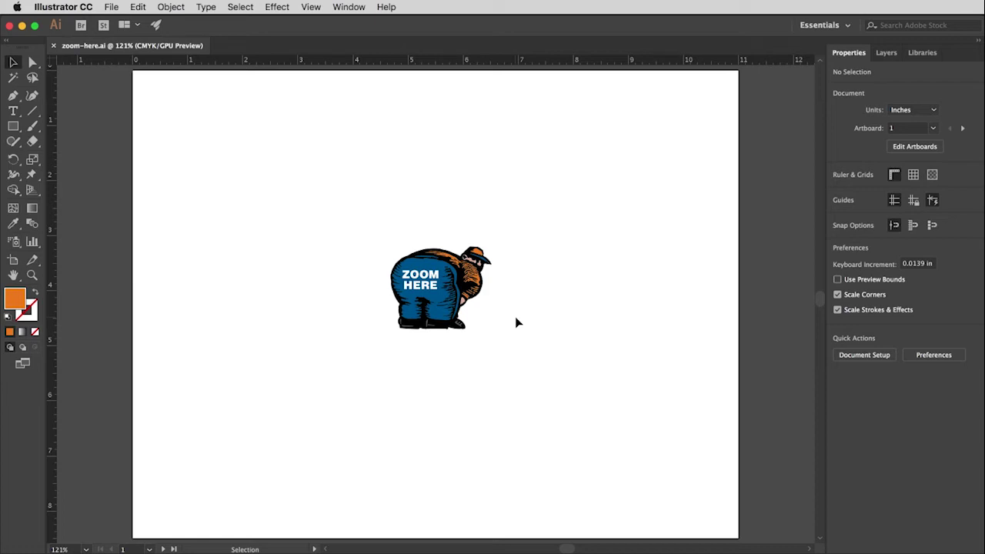
{"action": "key", "text": "super+space"}
{"action": "key", "text": "Page_Down"}
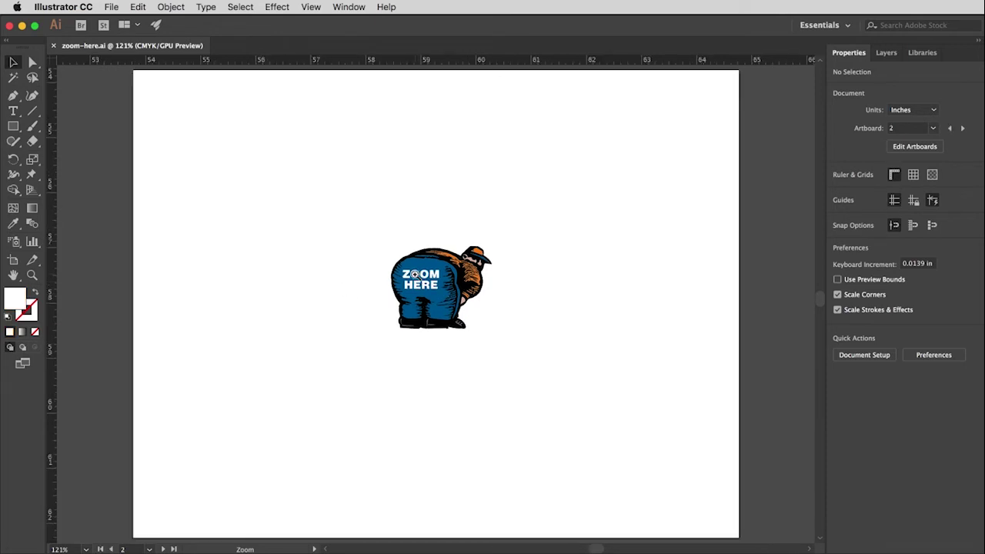
{"action": "left_click_drag", "start_coordinate": [415, 275], "coordinate": [415, 274]}
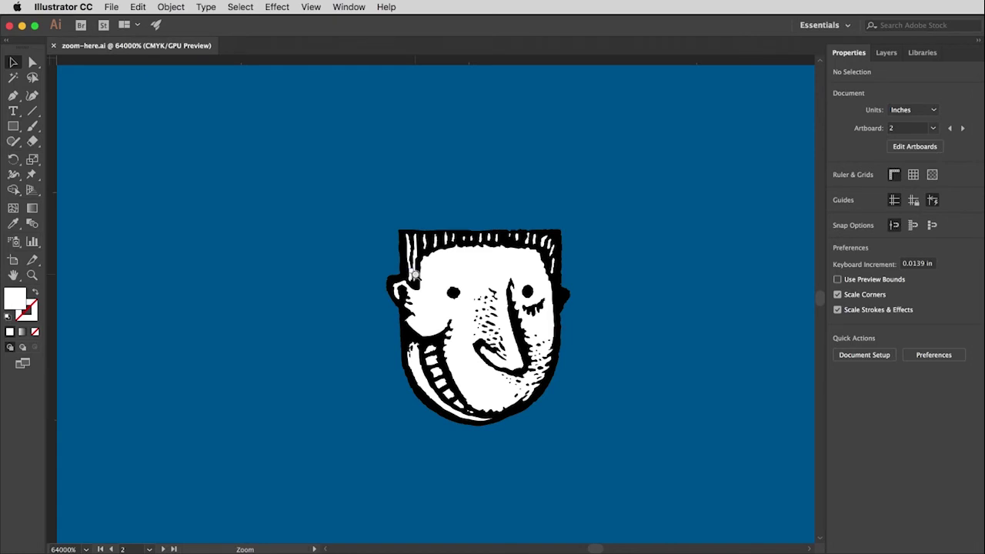
{"action": "key", "text": "v"}
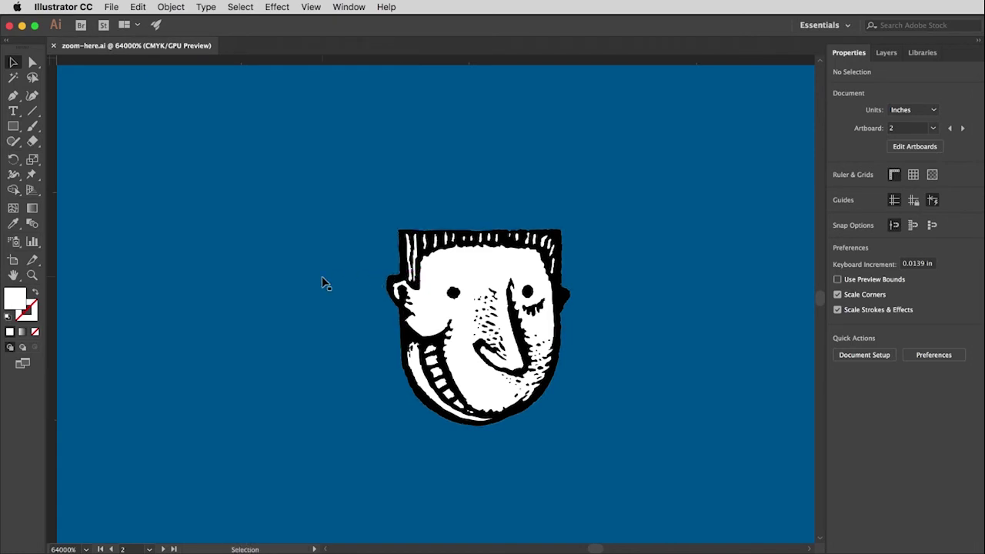